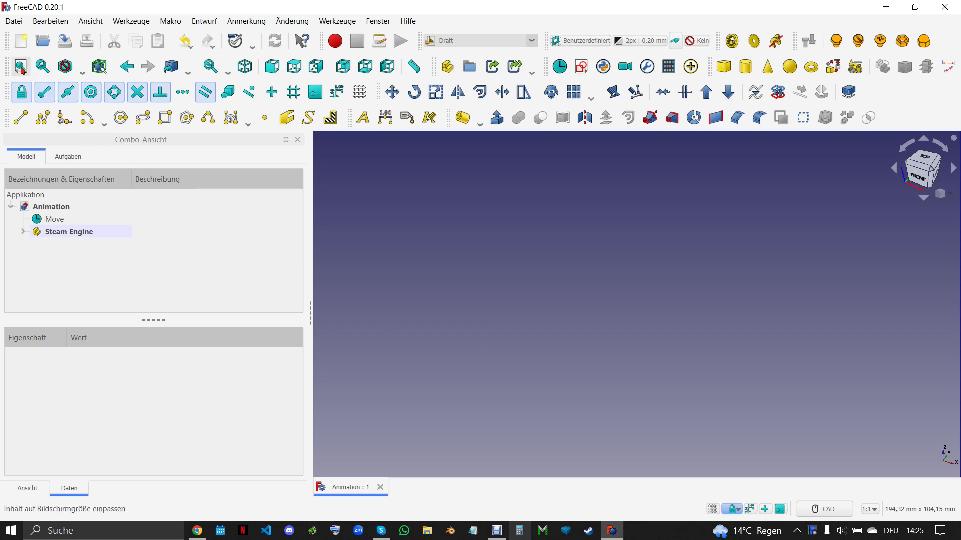
# Step: Fit the whole steam engine into view, then orbit and zoom to inspect it from several sides
pyautogui.click(20, 66)
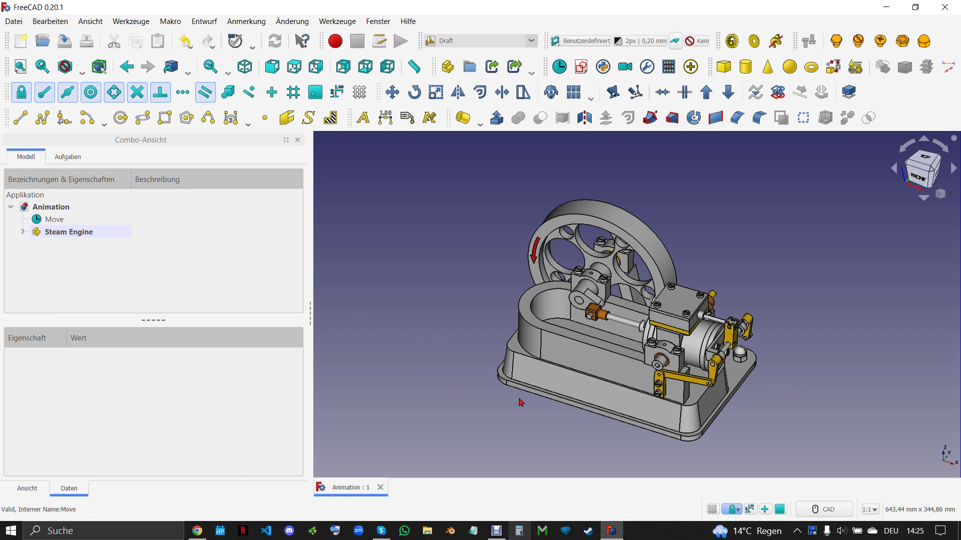
pyautogui.moveTo(588, 385); pyautogui.dragTo(721, 380, button='middle')
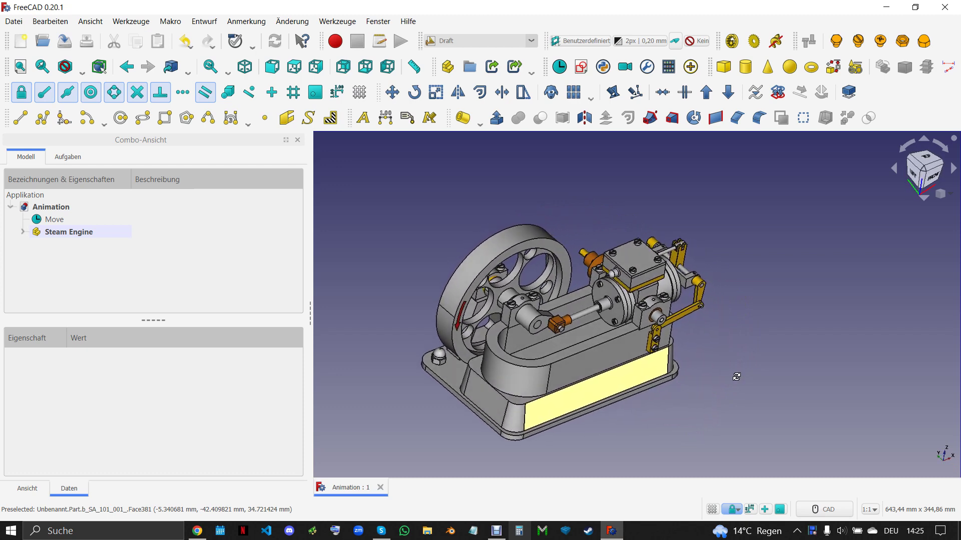
pyautogui.moveTo(740, 375); pyautogui.dragTo(638, 372, button='middle')
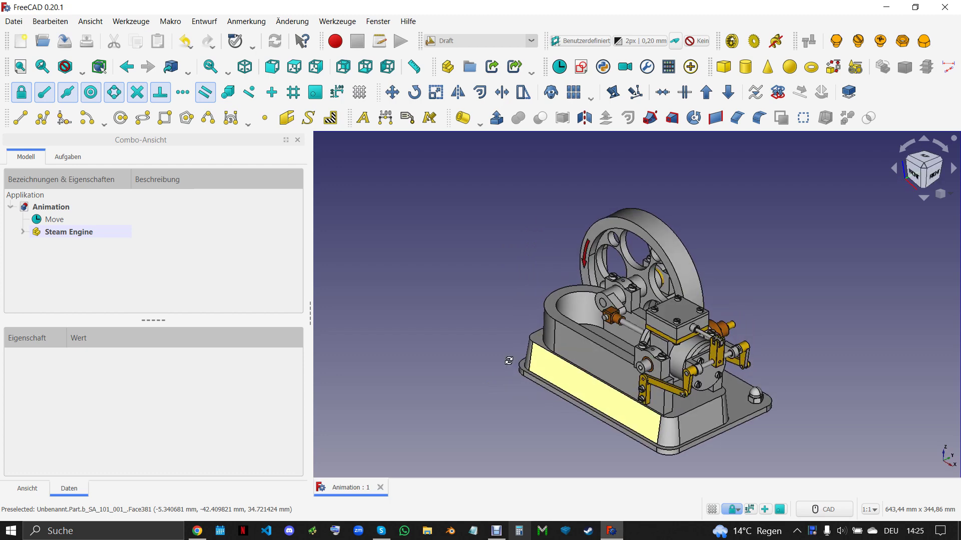
pyautogui.moveTo(639, 373)
pyautogui.mouseDown(button='middle')
pyautogui.moveTo(467, 352)
pyautogui.moveTo(402, 333)
pyautogui.moveTo(629, 385)
pyautogui.moveTo(610, 378)
pyautogui.mouseUp(button='middle')
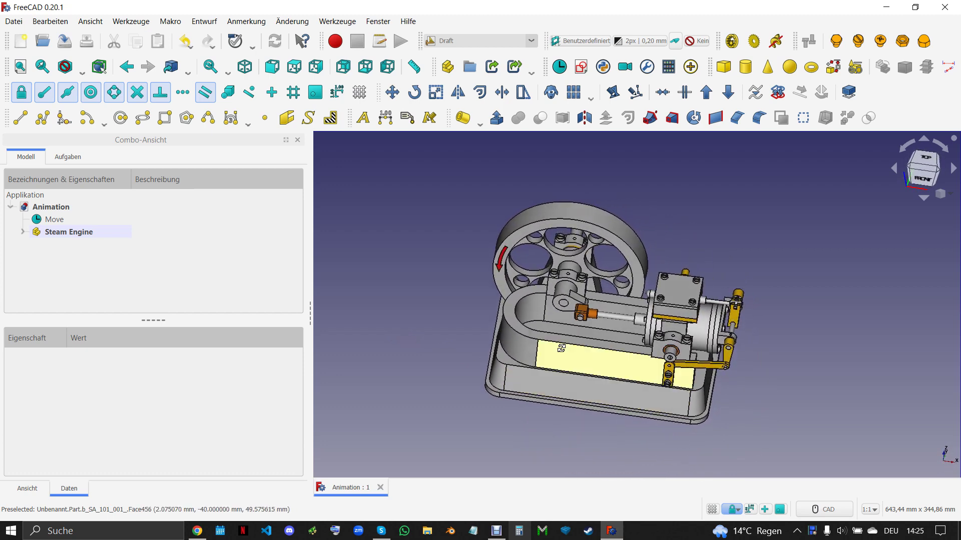
pyautogui.moveTo(568, 353); pyautogui.dragTo(587, 357, button='middle')
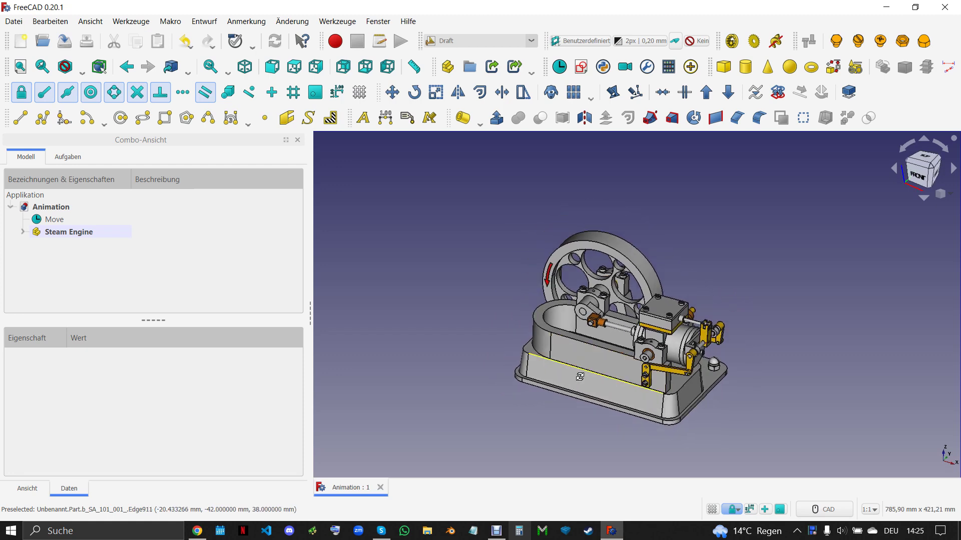
pyautogui.scroll(-2, 587, 358)
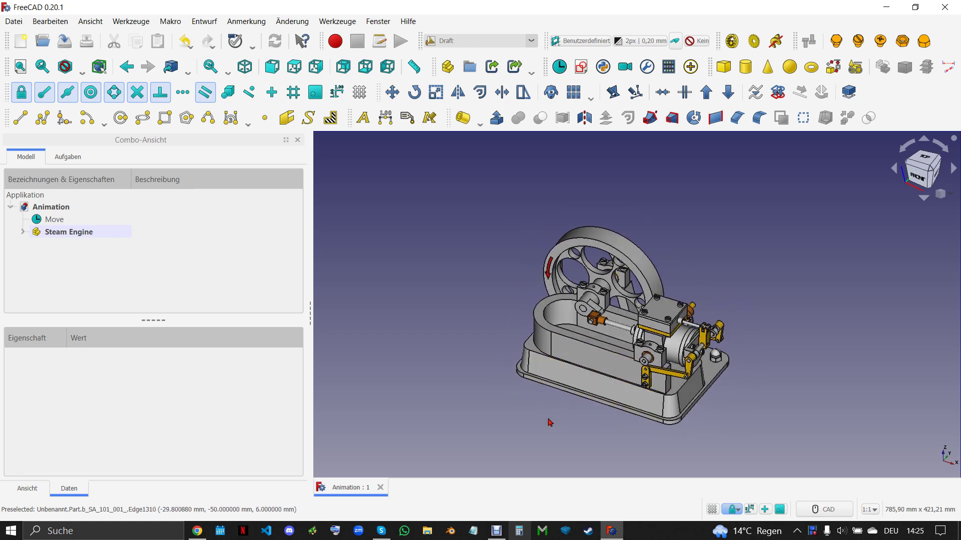
pyautogui.scroll(1, 553, 422)
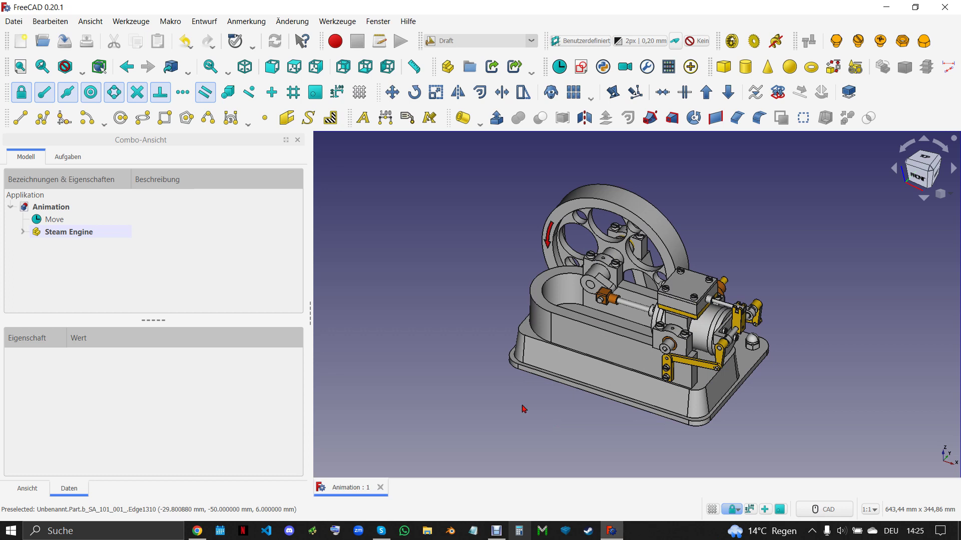
# Step: Set the Move animation's Enabled property to true and view the running engine from the front
pyautogui.click(88, 220)
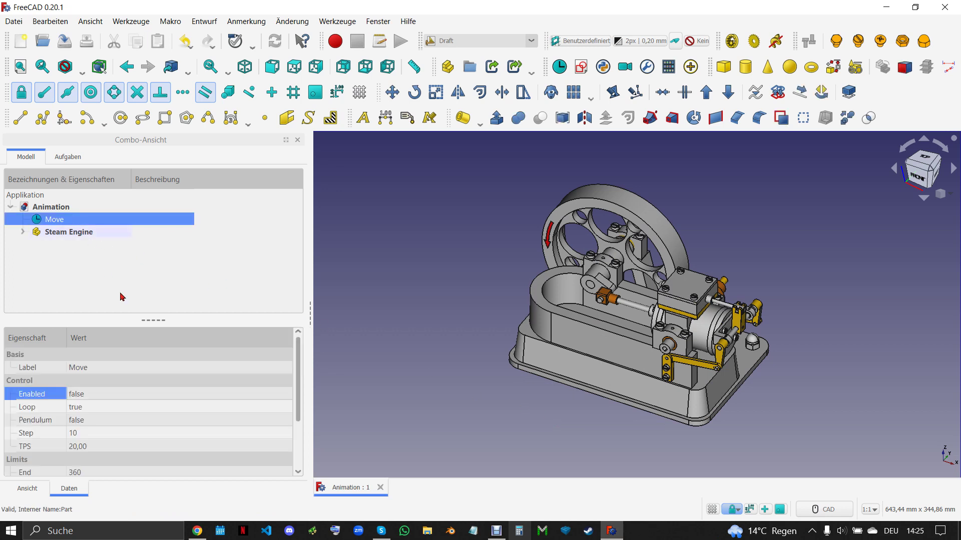
pyautogui.click(110, 399)
pyautogui.scroll(-1, 112, 399)
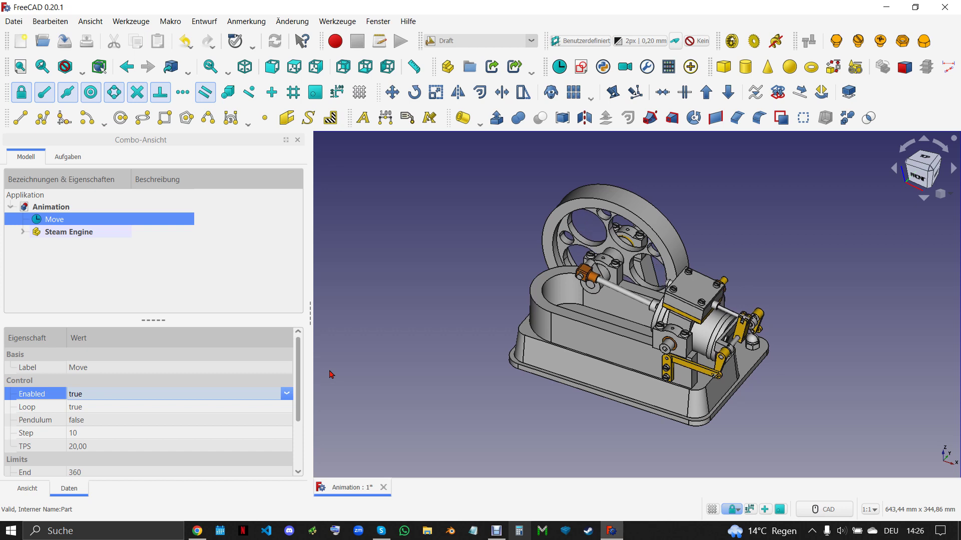
pyautogui.click(920, 177)
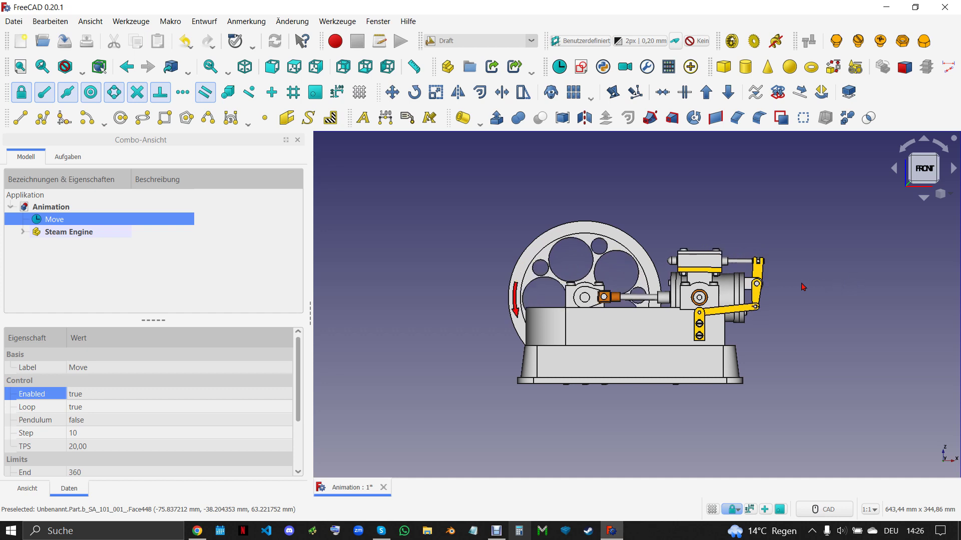
# Step: Clip the view in Y at offset 0 to inspect the cylinder, then remove the cut and undock the Clipping panel
pyautogui.click(96, 24)
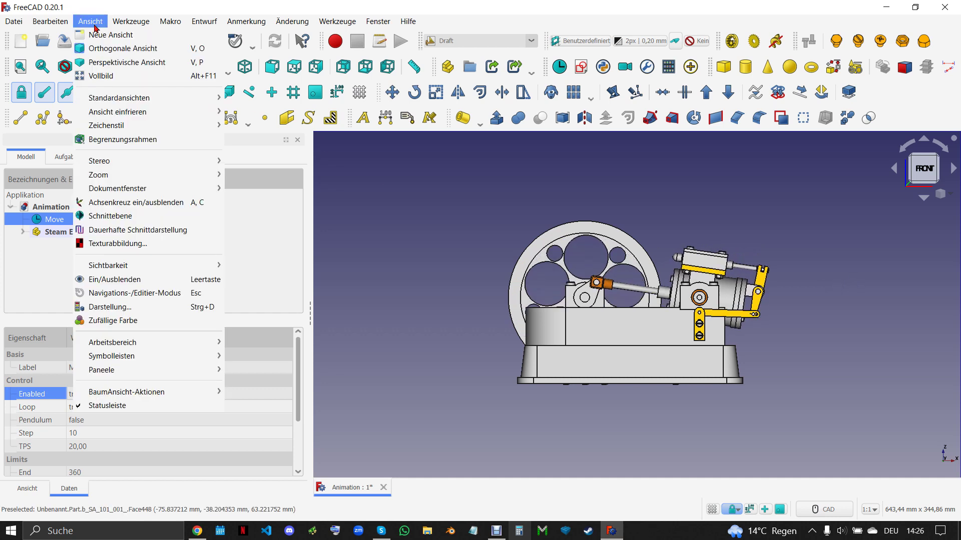
pyautogui.click(120, 217)
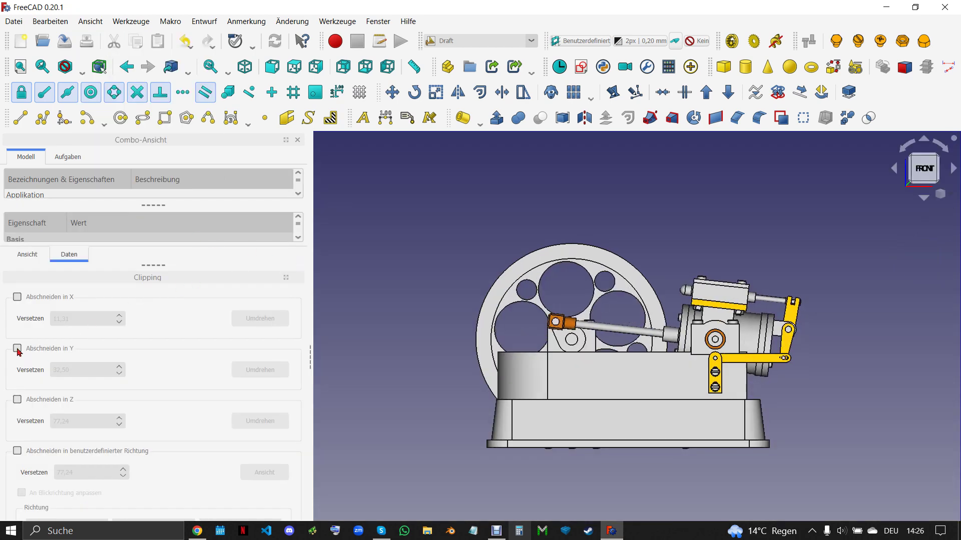
pyautogui.click(18, 349)
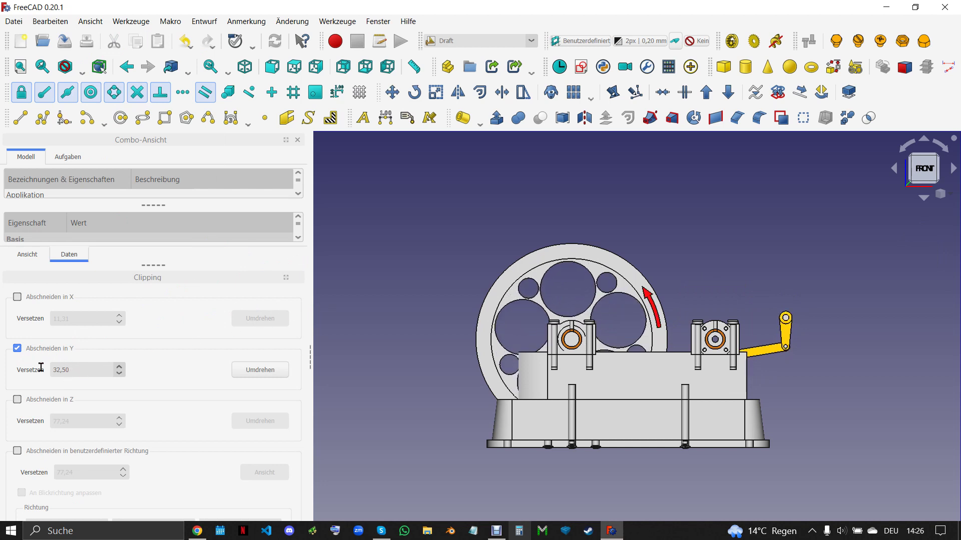
pyautogui.press('Tab')
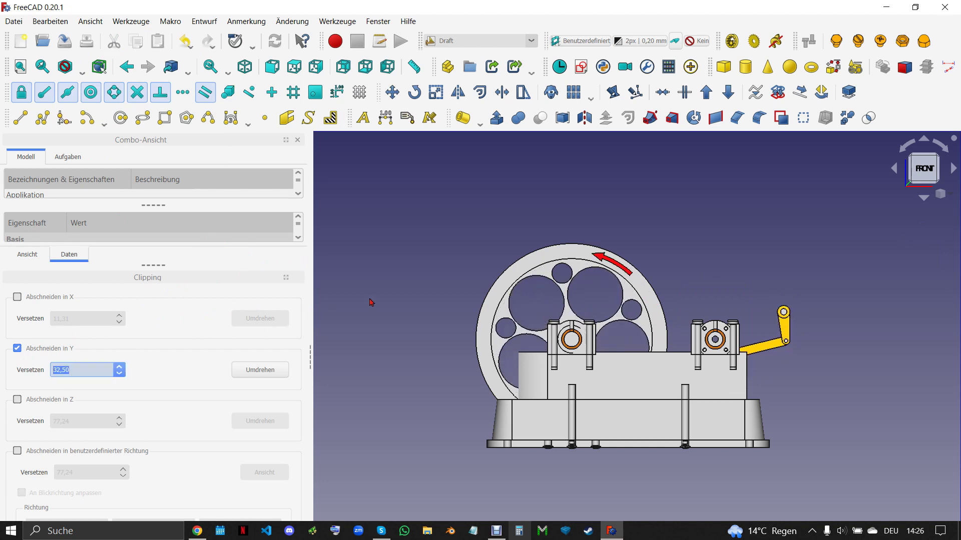
pyautogui.write('0')
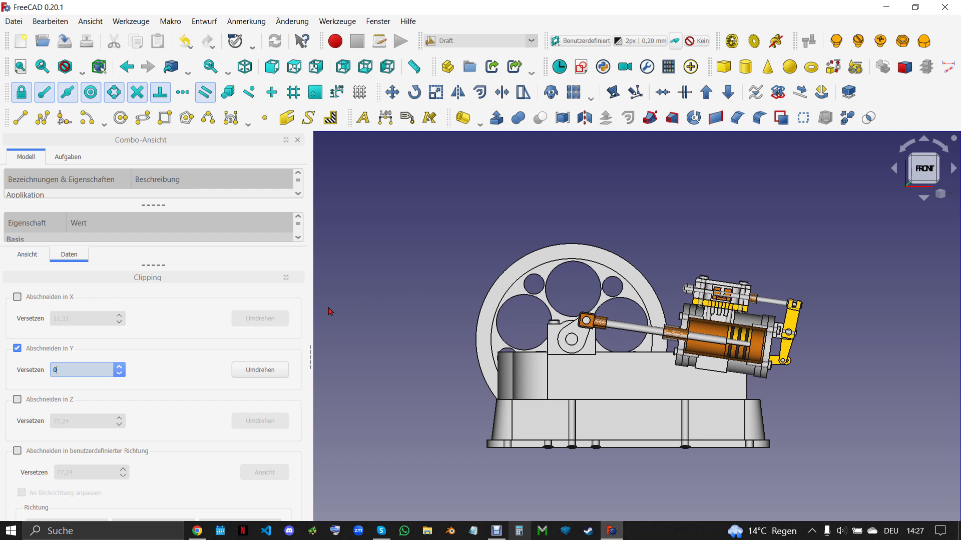
pyautogui.press('Return')
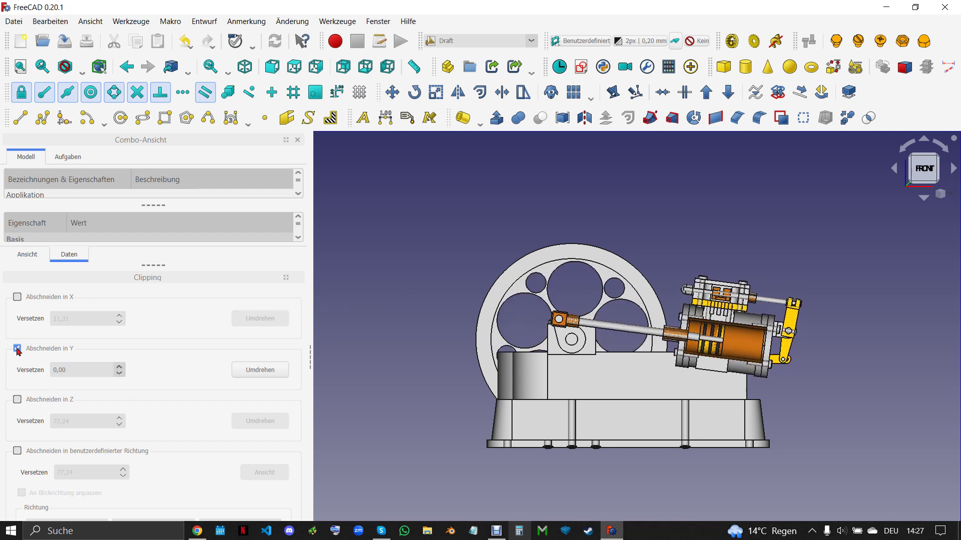
pyautogui.click(17, 349)
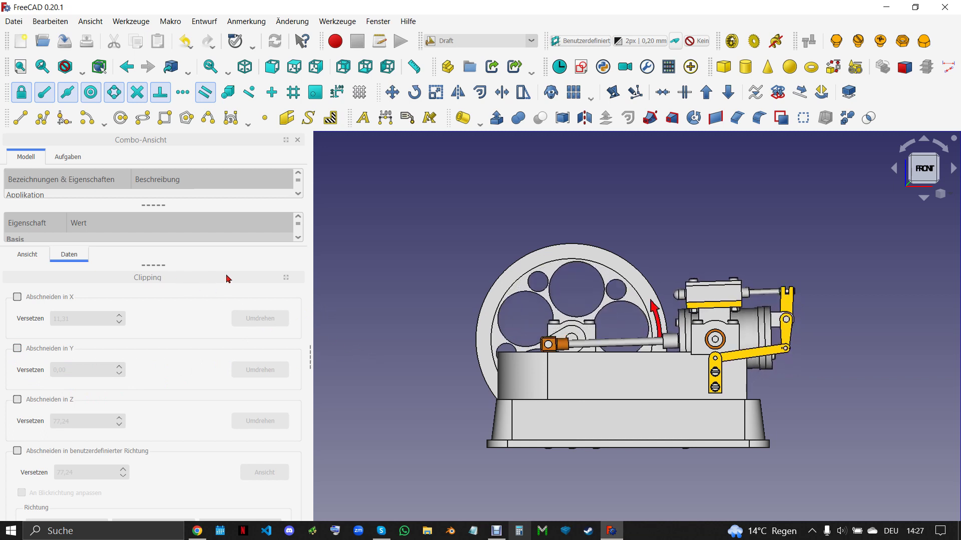
pyautogui.moveTo(226, 278)
pyautogui.mouseDown()
pyautogui.moveTo(318, 256)
pyautogui.moveTo(399, 194)
pyautogui.mouseUp()
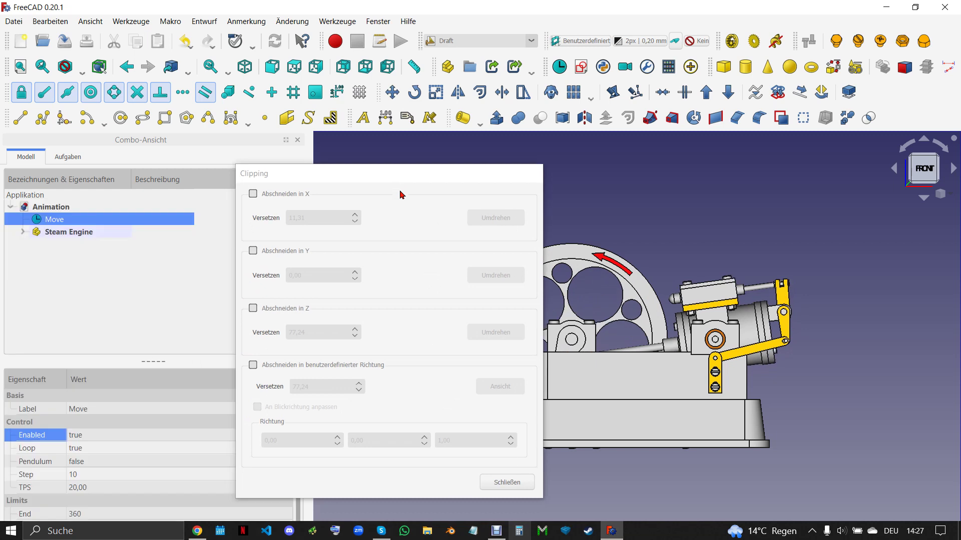
# Step: Close the Clipping panel, switch to isometric view, and orbit the running engine
pyautogui.click(507, 482)
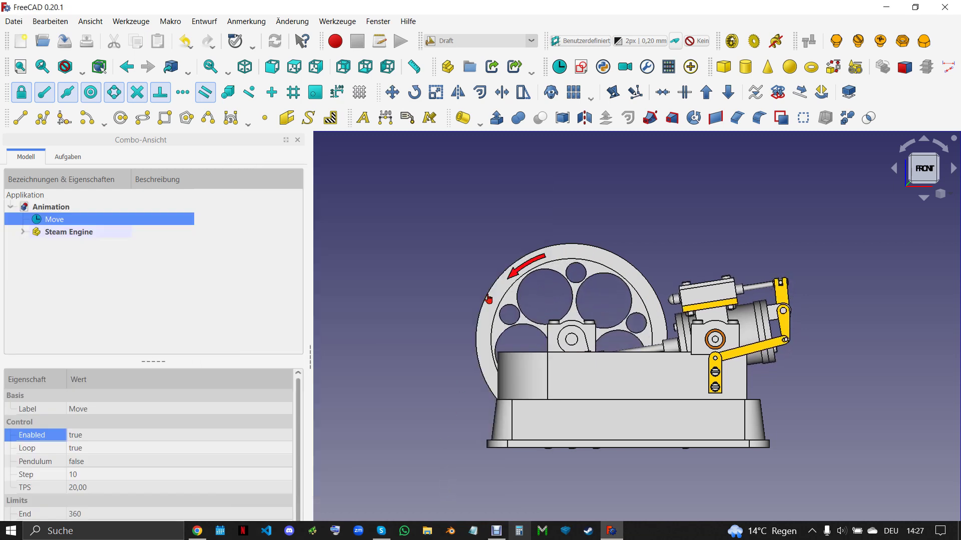
pyautogui.click(716, 182)
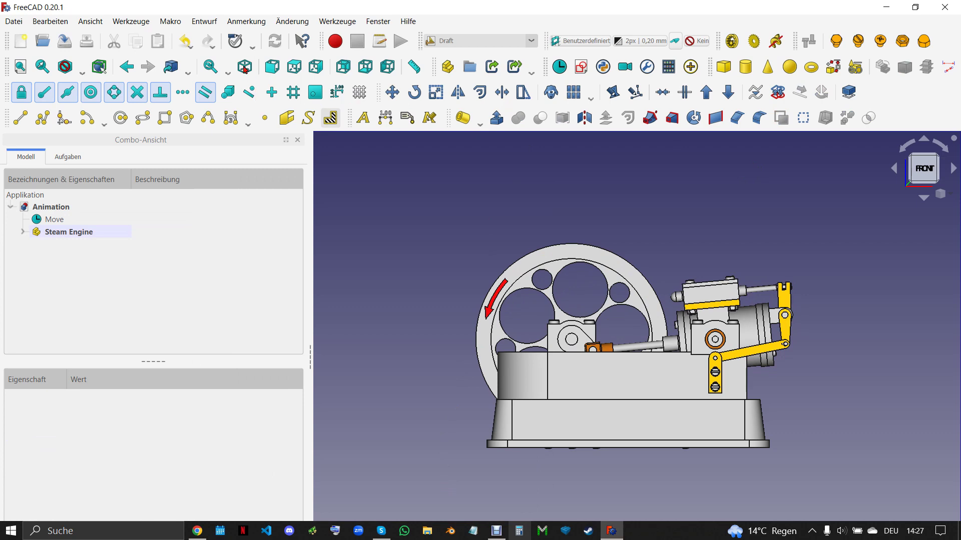
pyautogui.press('0')
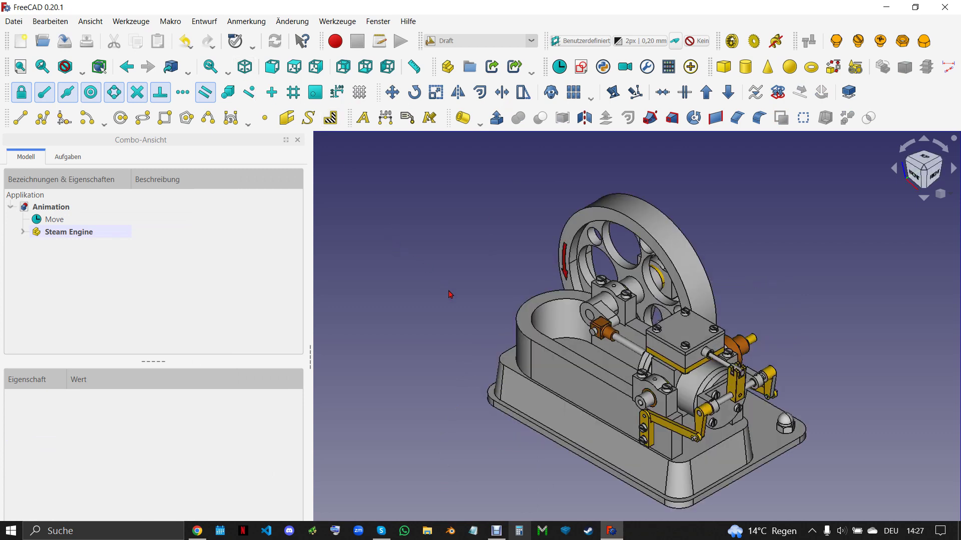
pyautogui.moveTo(453, 388); pyautogui.dragTo(460, 388, button='middle')
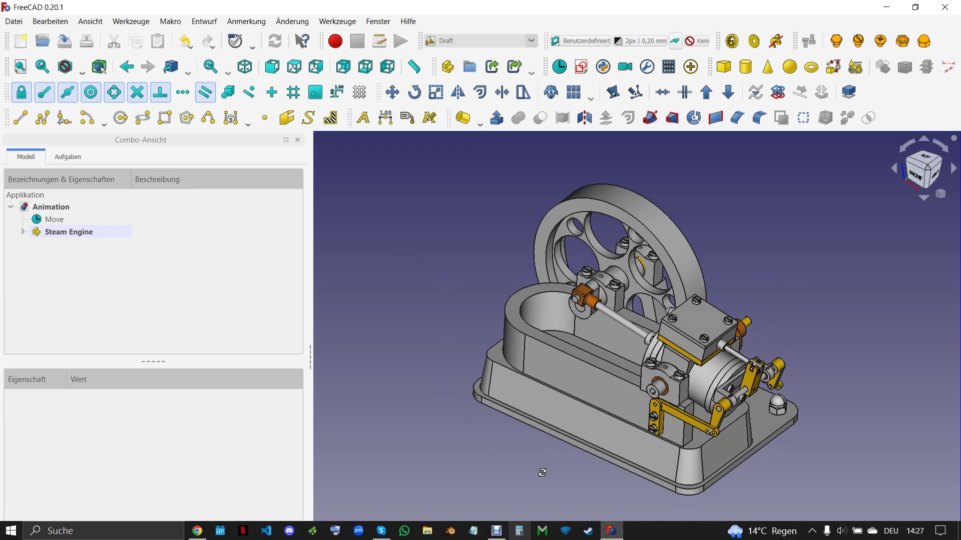
pyautogui.moveTo(558, 473)
pyautogui.mouseDown(button='middle')
pyautogui.moveTo(527, 467)
pyautogui.moveTo(521, 479)
pyautogui.mouseUp(button='middle')
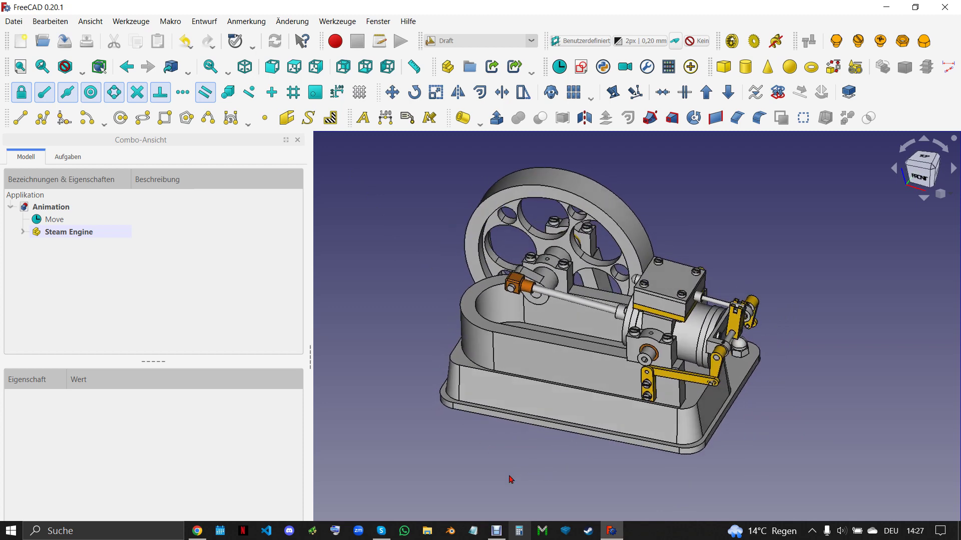
# Step: Set the Move animation's Step to 20 and its Enabled property to false
pyautogui.click(59, 221)
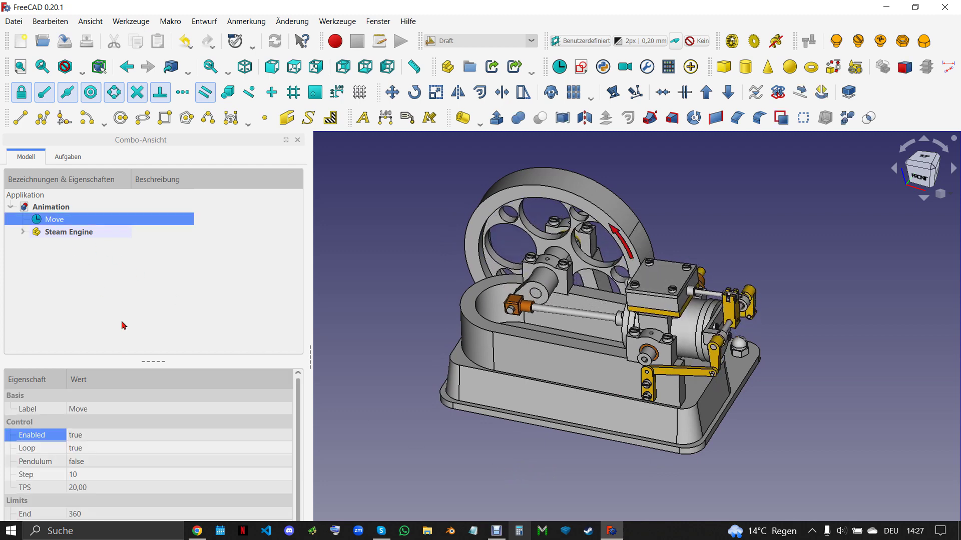
pyautogui.click(108, 477)
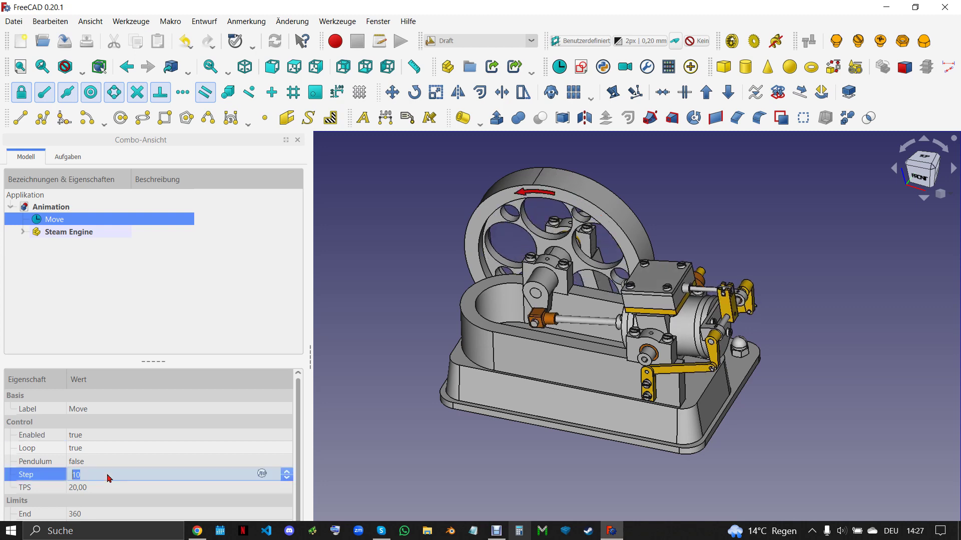
pyautogui.write('20')
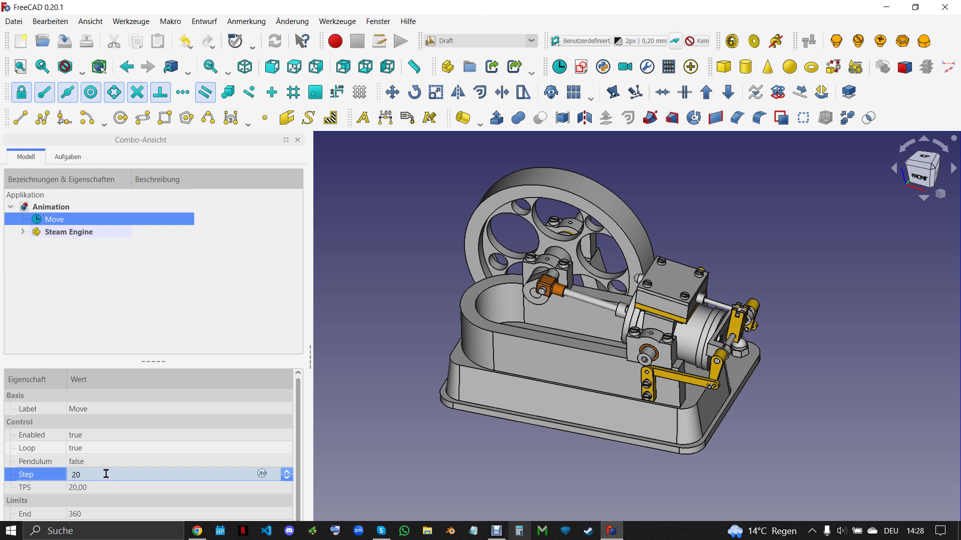
pyautogui.click(104, 436)
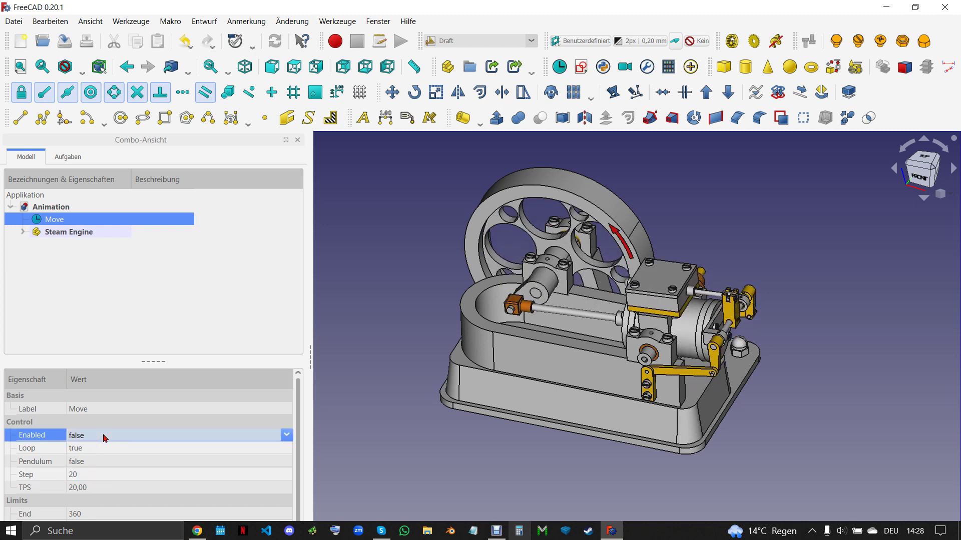
pyautogui.click(347, 421)
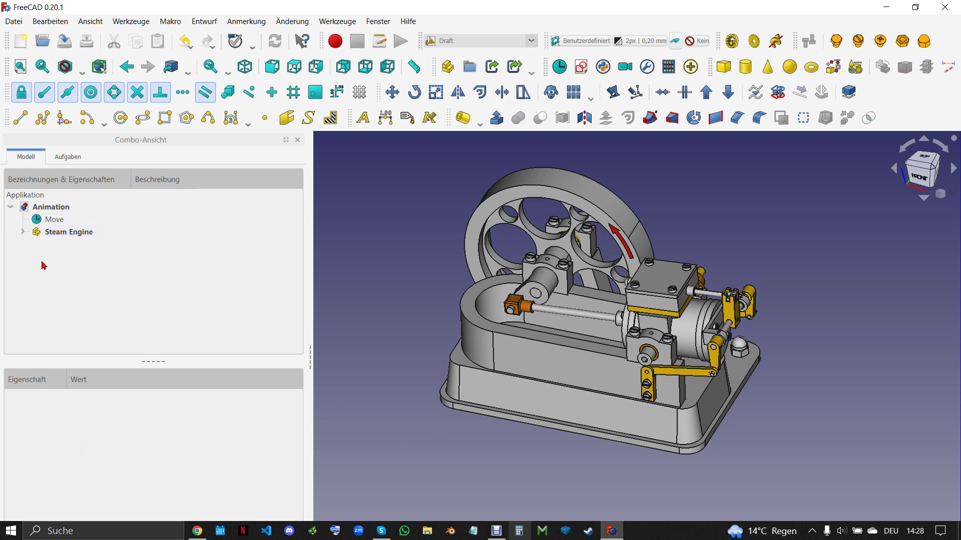
# Step: Expand Steam Engine, select Sketch through Sketch002, and toggle their visibility off
pyautogui.press('Right')
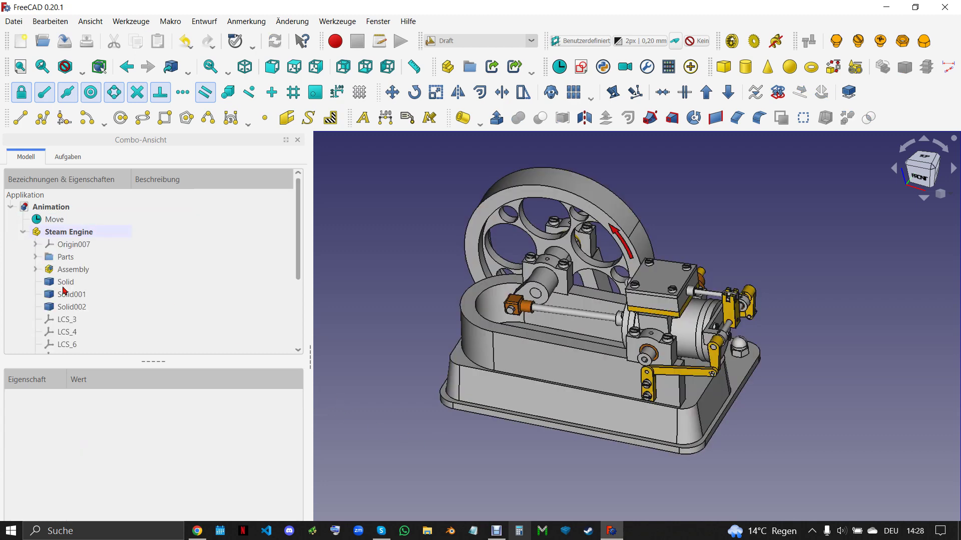
pyautogui.scroll(-2, 111, 287)
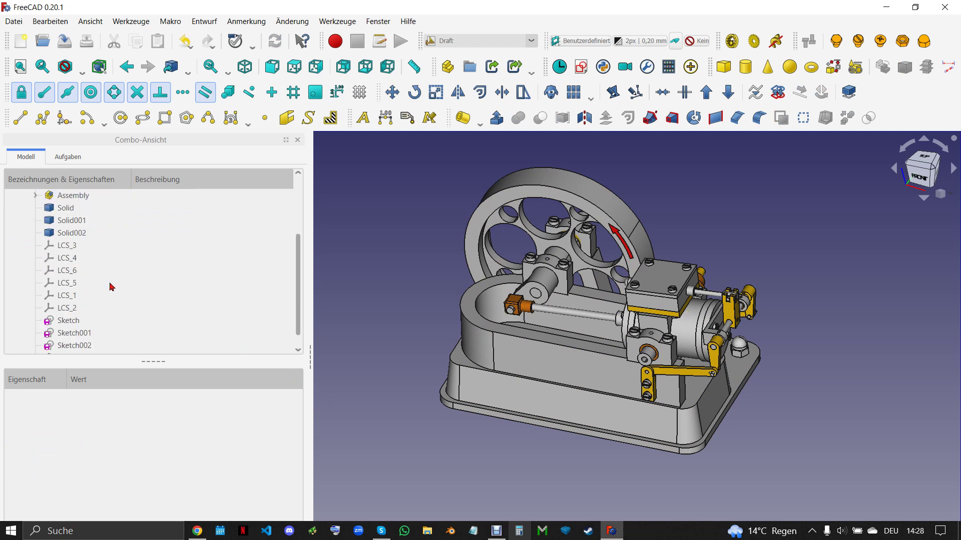
pyautogui.click(95, 322)
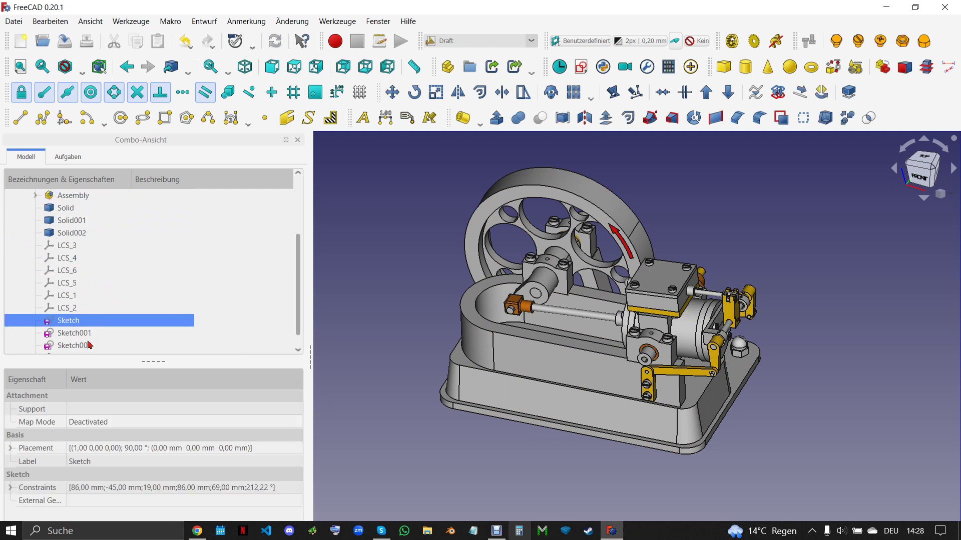
pyautogui.keyDown('shift'); pyautogui.click(88, 347); pyautogui.keyUp('shift')
pyautogui.press('space')
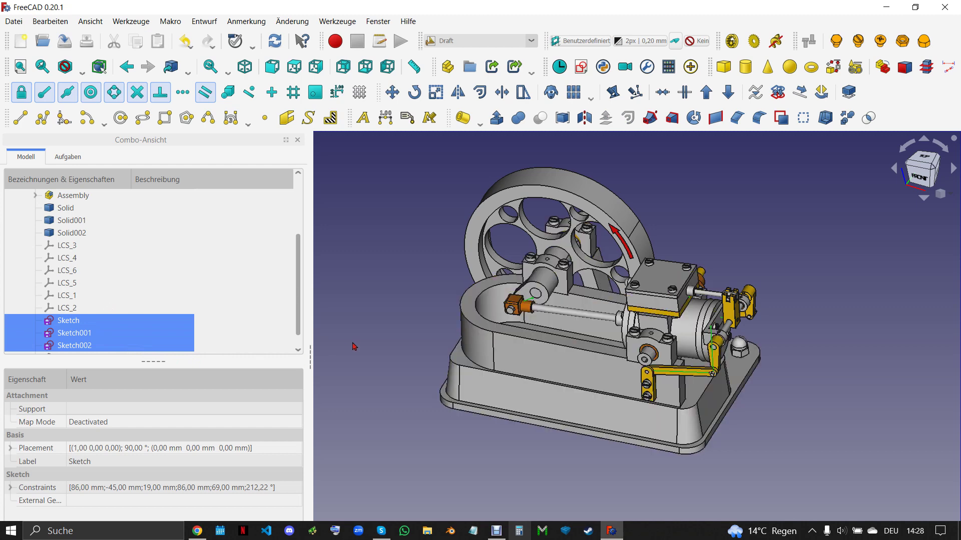
pyautogui.click(382, 334)
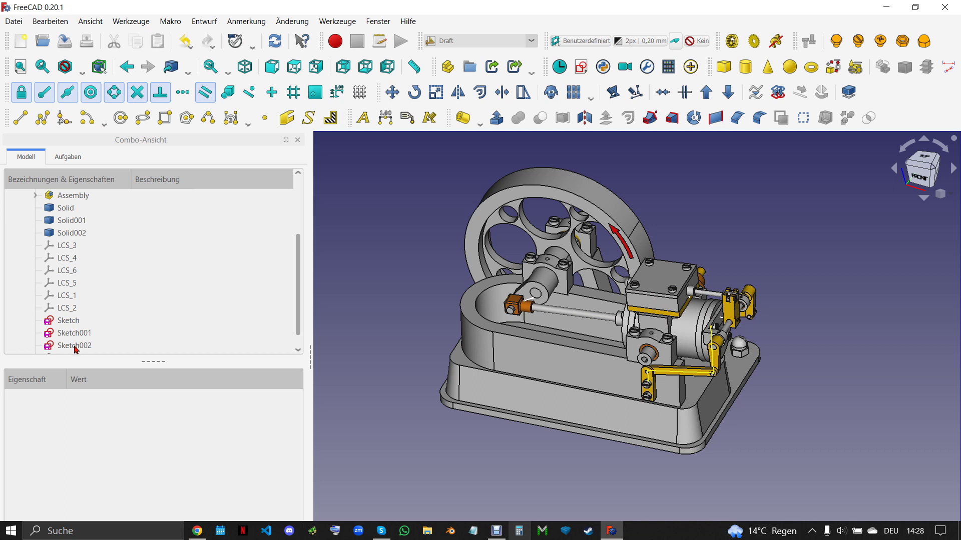
# Step: Reselect the three sketches, clear the selection, and collapse the Steam Engine tree
pyautogui.click(82, 323)
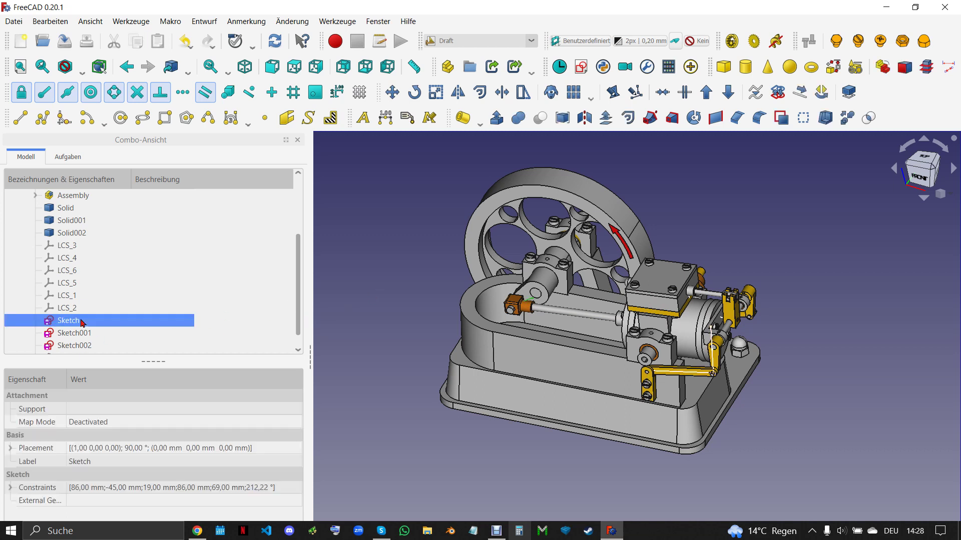
pyautogui.keyDown('shift'); pyautogui.click(81, 347); pyautogui.keyUp('shift')
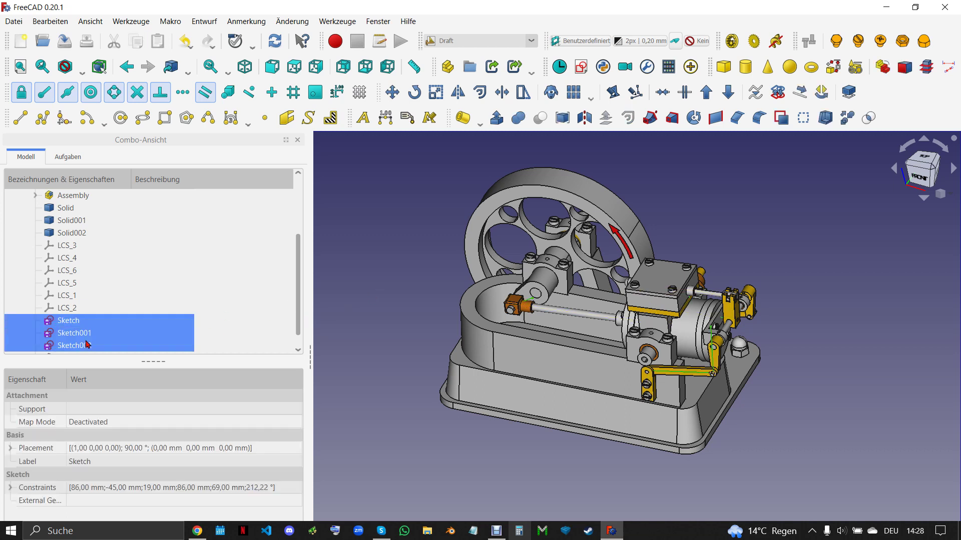
pyautogui.click(313, 298)
pyautogui.scroll(1, 137, 300)
pyautogui.scroll(1, 96, 282)
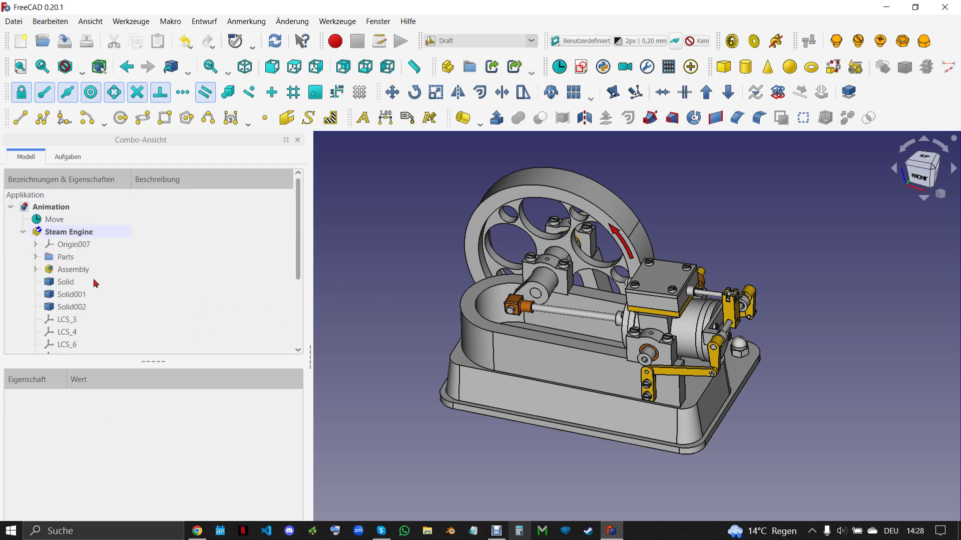
pyautogui.click(22, 232)
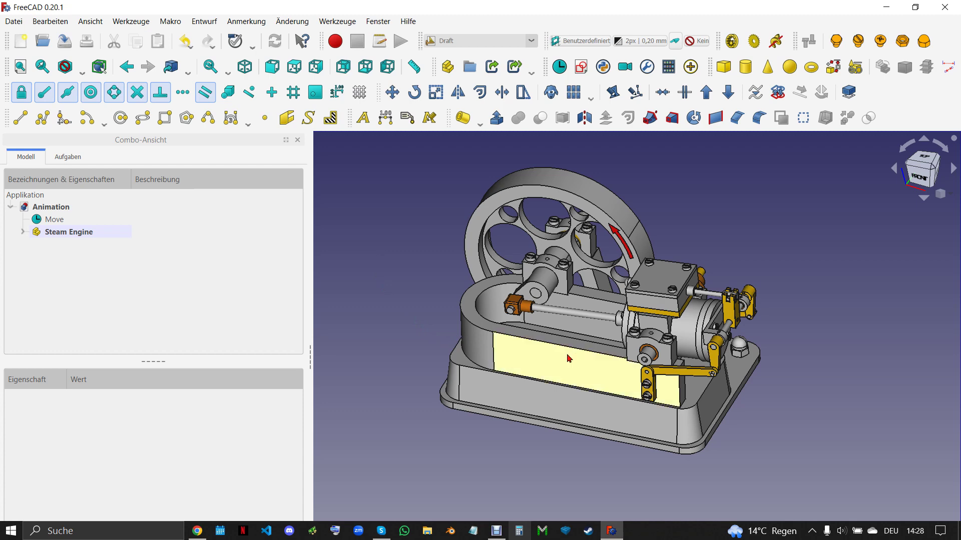
pyautogui.moveTo(569, 358); pyautogui.dragTo(569, 358, button='middle')
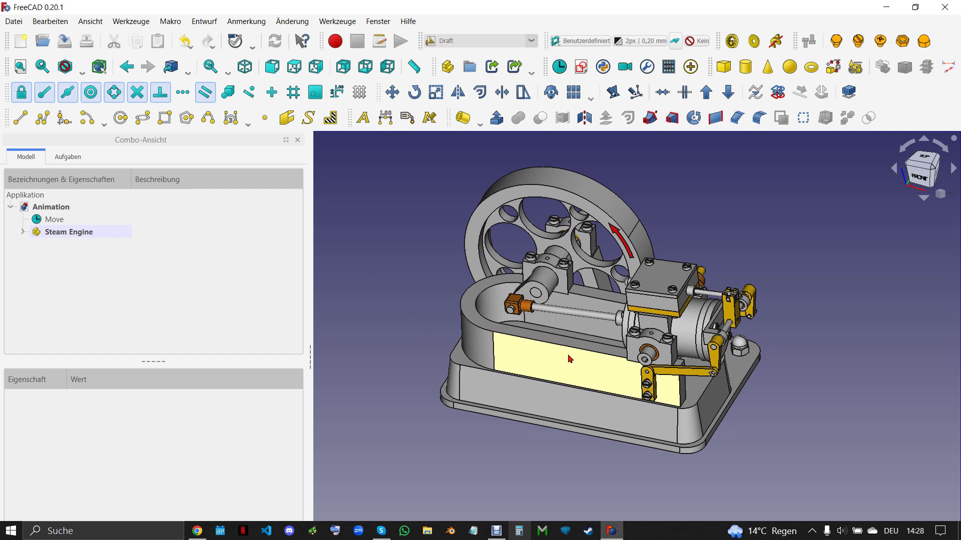